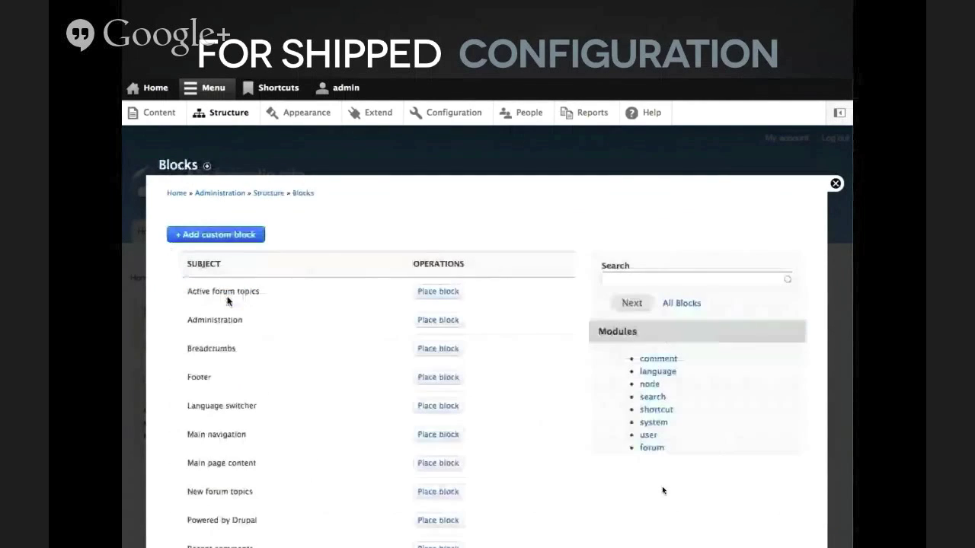
Place the Language switcher block in the Sidebar first region, save it, and switch the contact page to Hungarian
{"action": "left_click", "coordinate": [437, 405]}
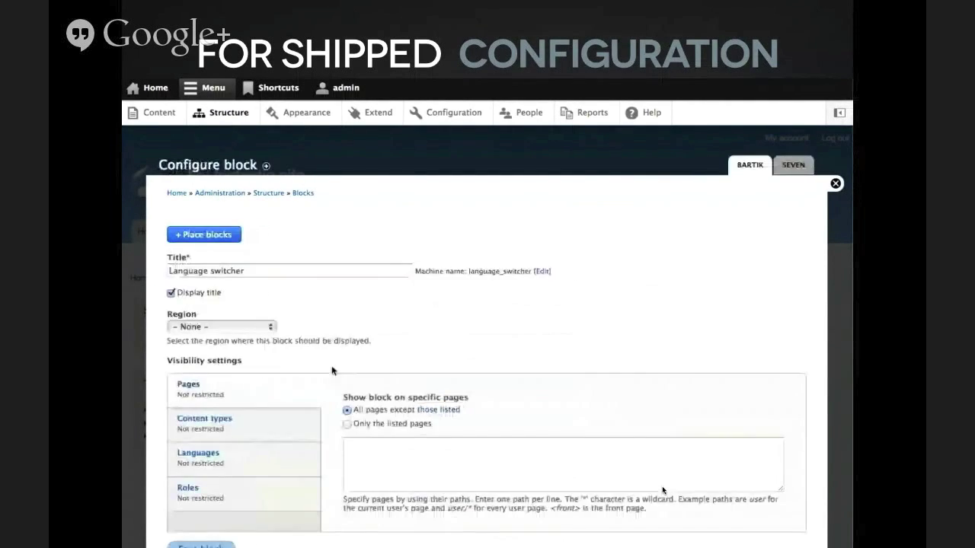
{"action": "left_click", "coordinate": [266, 327]}
{"action": "left_click", "coordinate": [271, 398]}
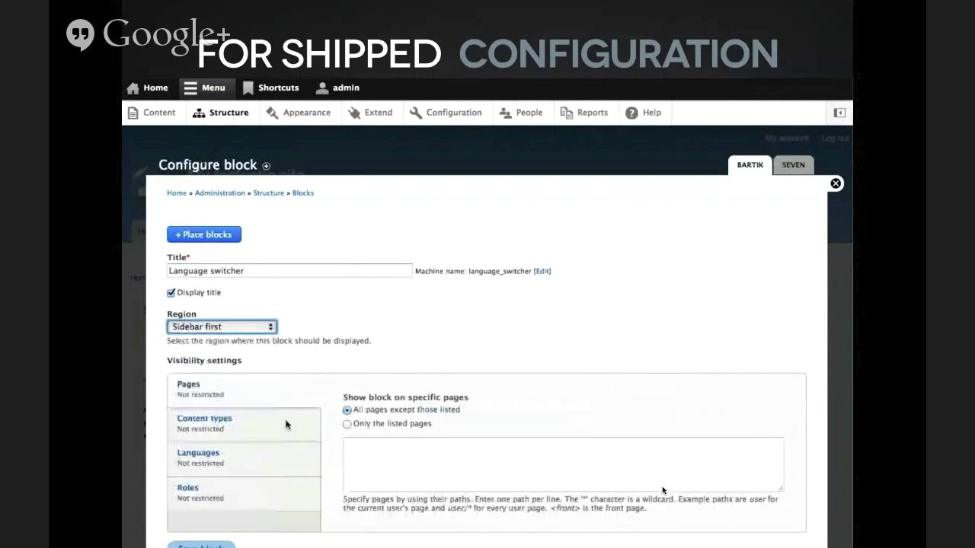
{"action": "key", "text": "Return"}
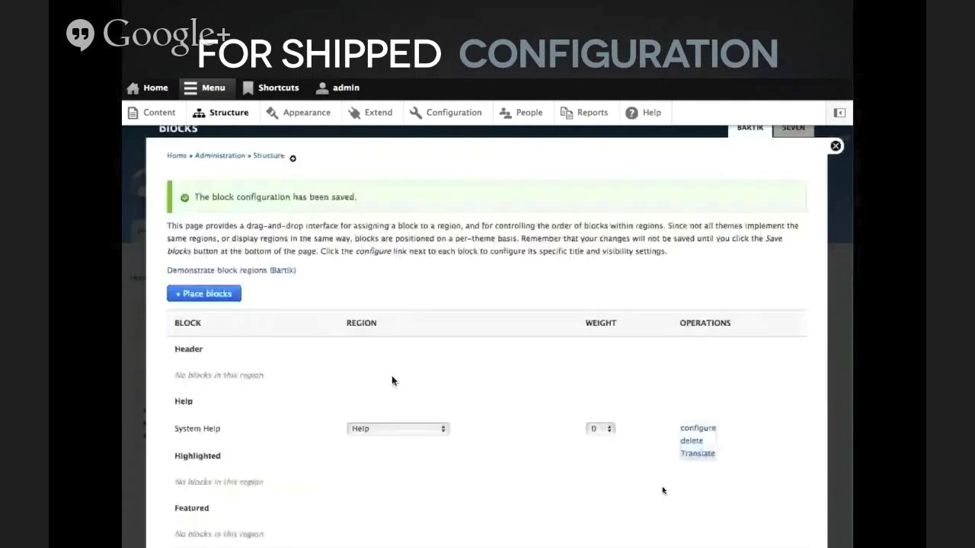
{"action": "left_click", "coordinate": [835, 183]}
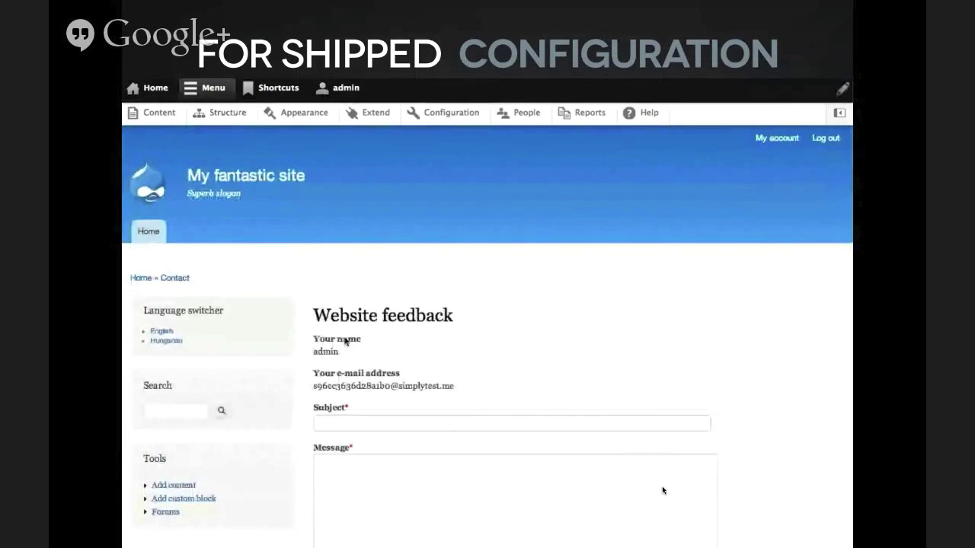
{"action": "left_click", "coordinate": [166, 341]}
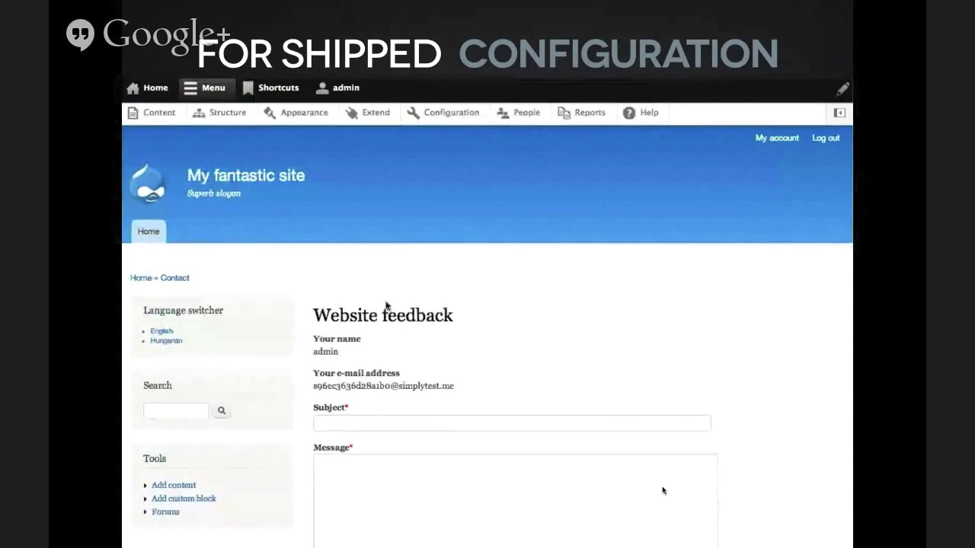
In the user interface translation, translate the string "Website feedback" into Hungarian as "Webhely visszajelzések" and save it
{"action": "left_click", "coordinate": [464, 116]}
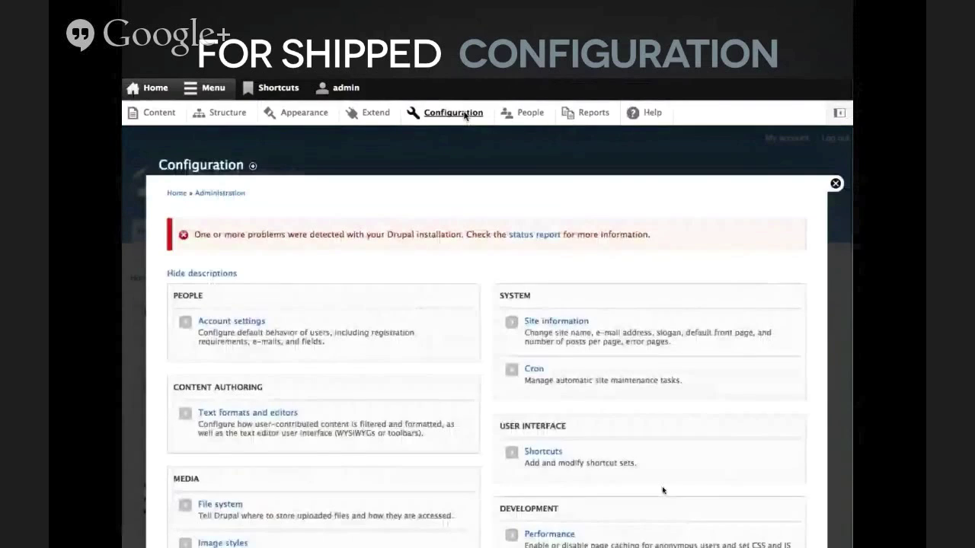
{"action": "scroll", "coordinate": [337, 439], "scroll_direction": "down", "scroll_amount": 5}
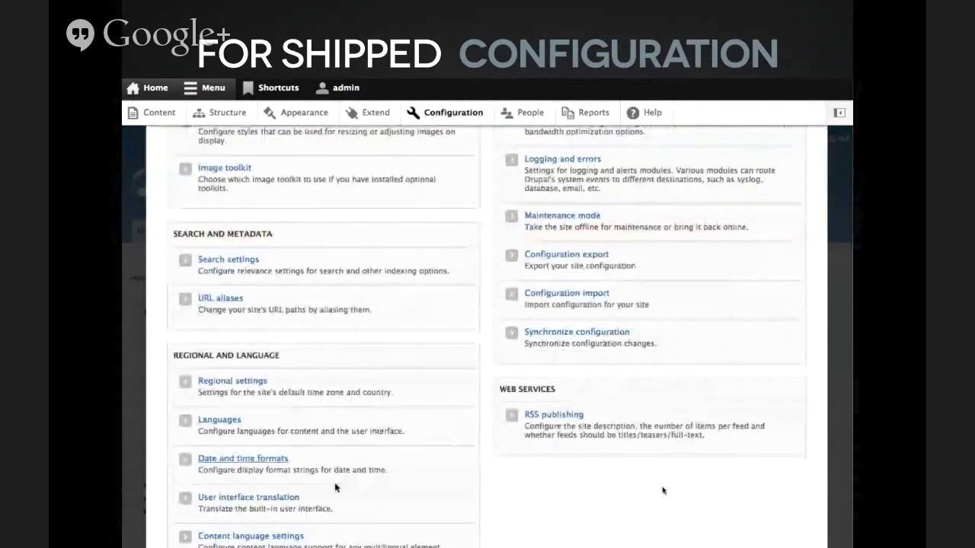
{"action": "left_click", "coordinate": [282, 497]}
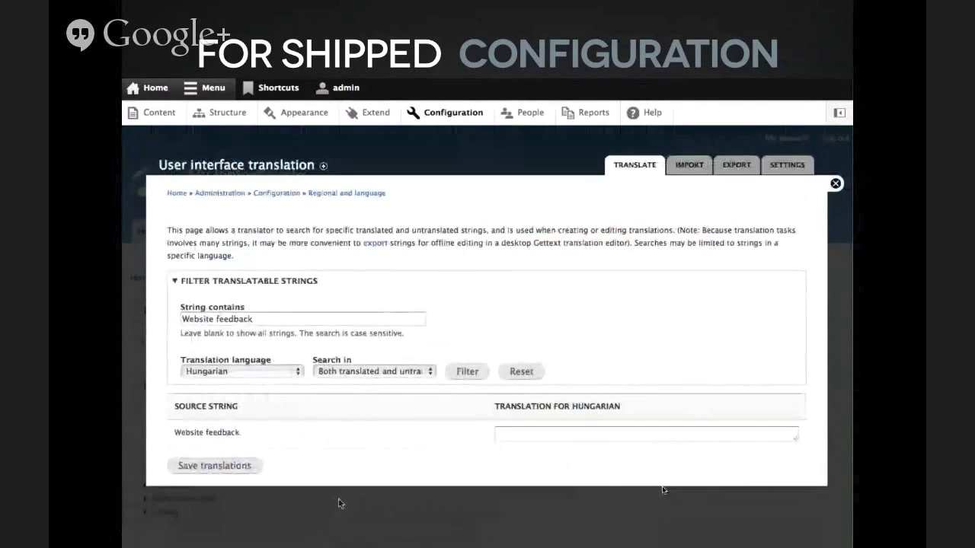
{"action": "left_click", "coordinate": [288, 320]}
{"action": "left_click", "coordinate": [505, 440]}
{"action": "type", "text": "Webhe"}
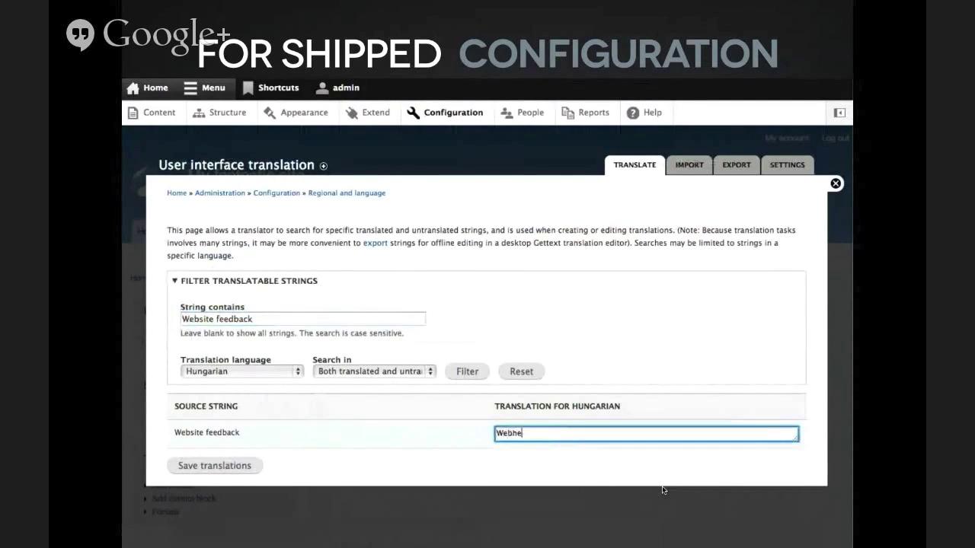
{"action": "type", "text": "ly visszajelzések"}
{"action": "left_click", "coordinate": [228, 466]}
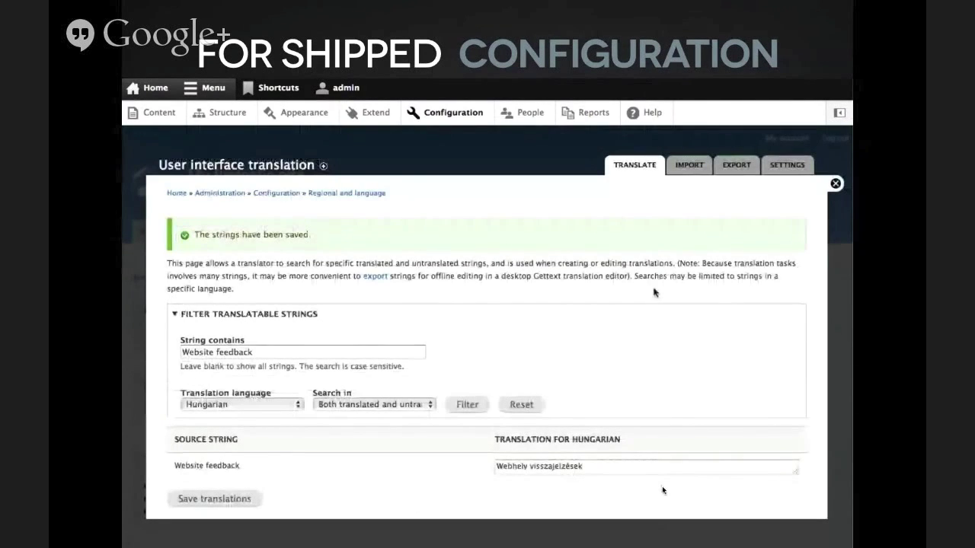
Return to the contact page and display it in English
{"action": "left_click", "coordinate": [834, 185]}
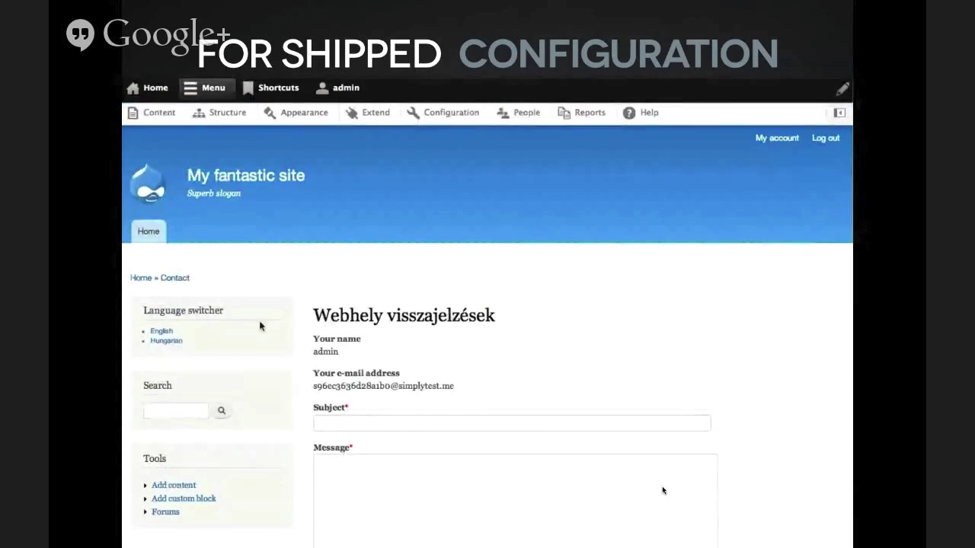
{"action": "left_click", "coordinate": [161, 332]}
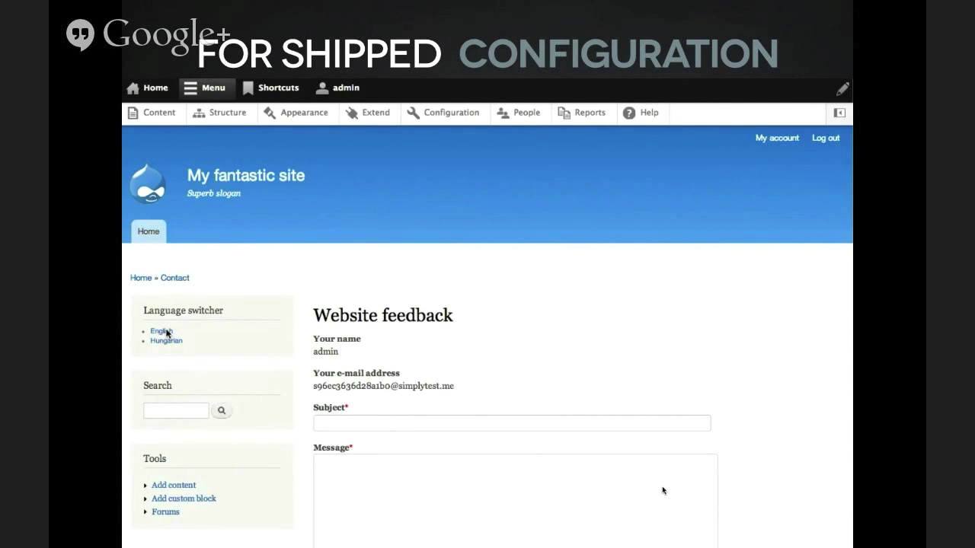
{"action": "key", "text": "Right"}
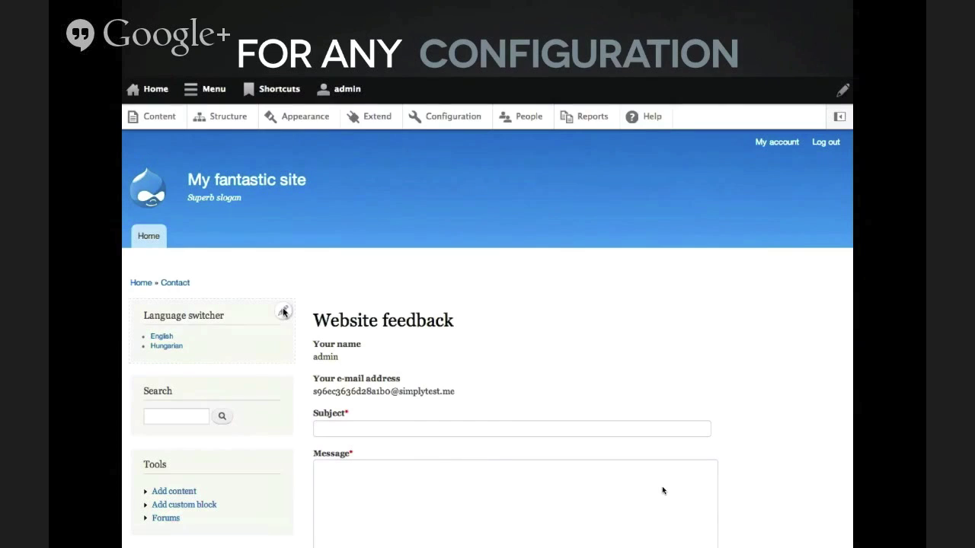
Add a Hungarian translation for the Language switcher block with the description "Nyelv választó" and save it
{"action": "left_click", "coordinate": [284, 312]}
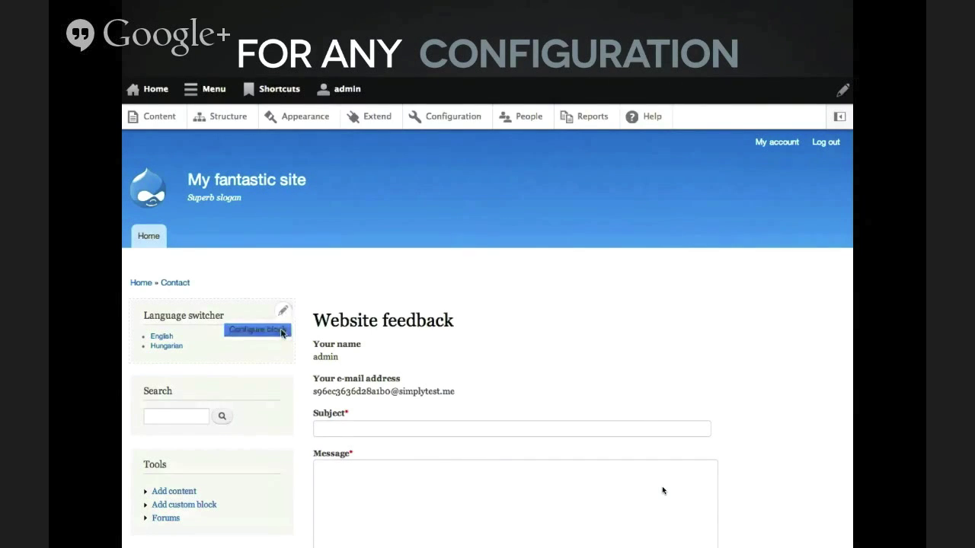
{"action": "left_click", "coordinate": [280, 332]}
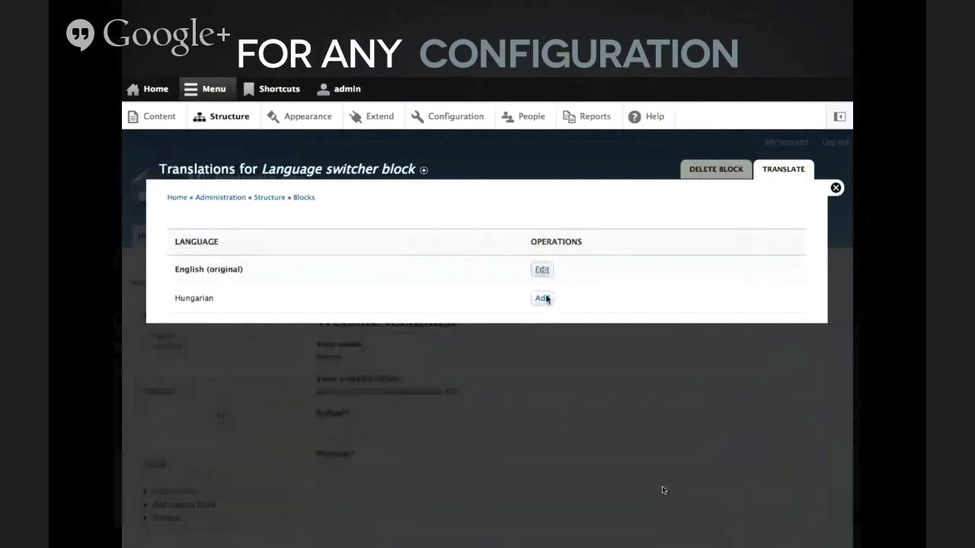
{"action": "left_click", "coordinate": [543, 298]}
{"action": "left_click", "coordinate": [607, 281]}
{"action": "triple_click", "coordinate": [608, 283]}
{"action": "type", "text": "Ny"}
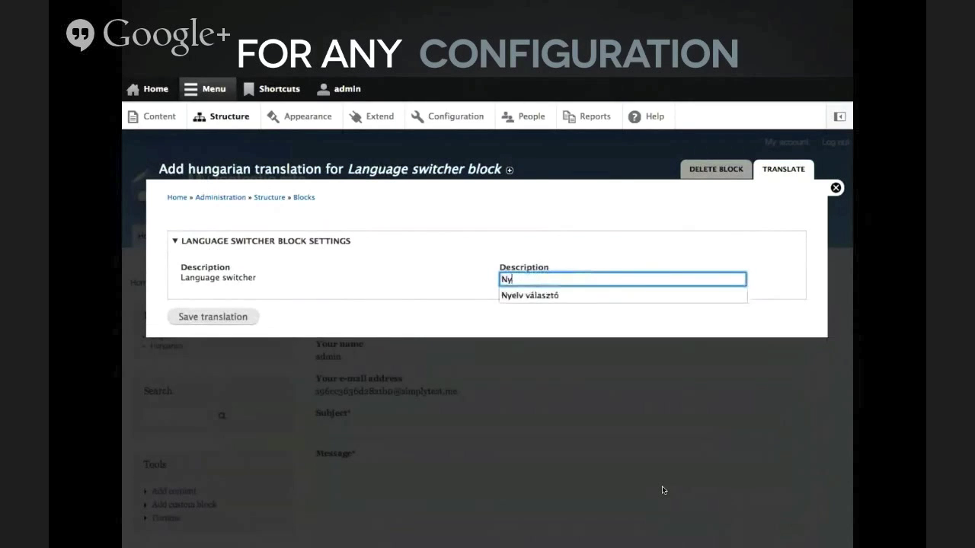
{"action": "type", "text": "elv választó"}
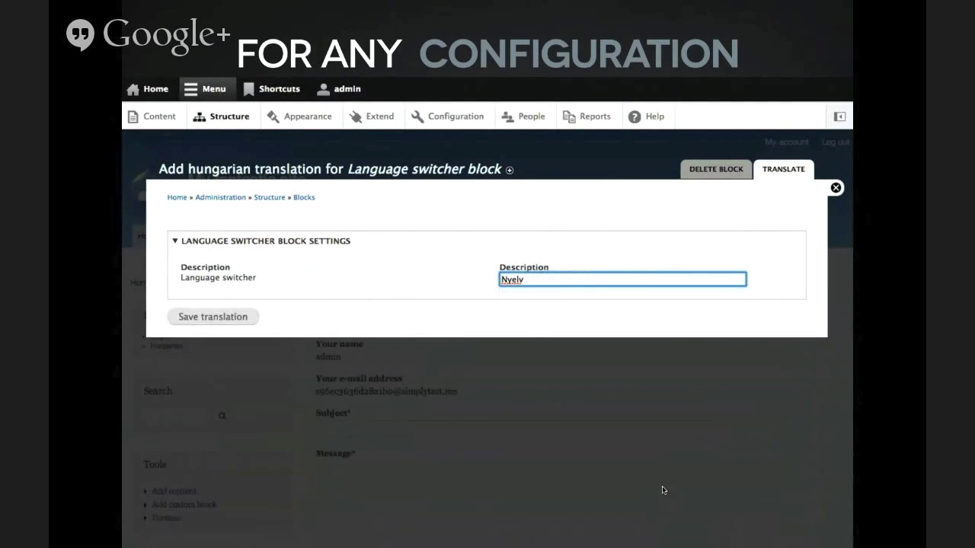
{"action": "left_click", "coordinate": [237, 315]}
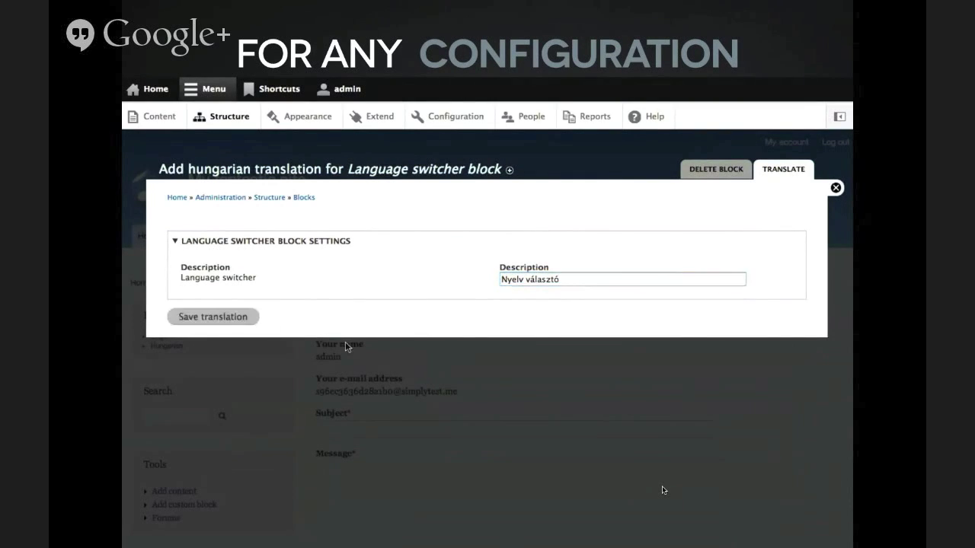
{"action": "left_click", "coordinate": [835, 188]}
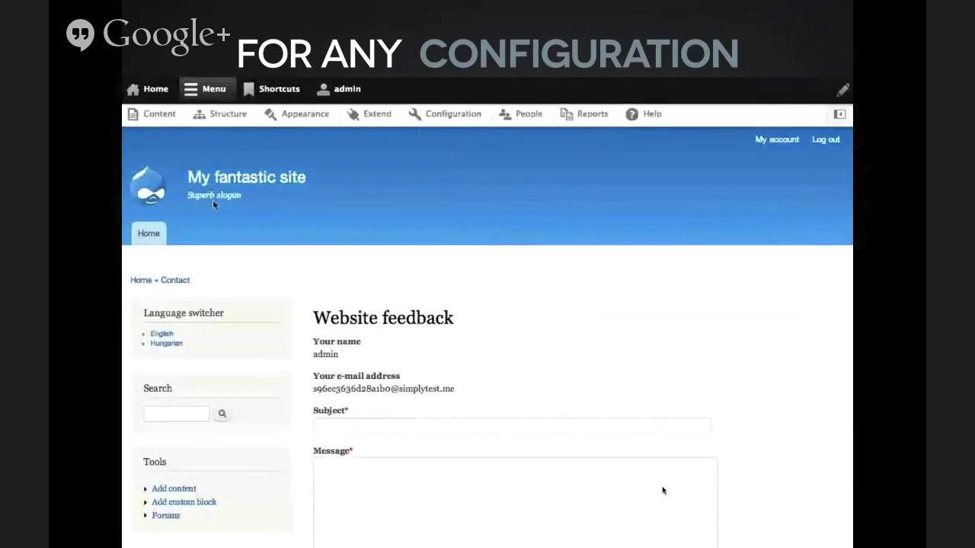
Add a Hungarian translation for the site information and set its site name to "Fantasztikus weboldal"
{"action": "left_click", "coordinate": [468, 113]}
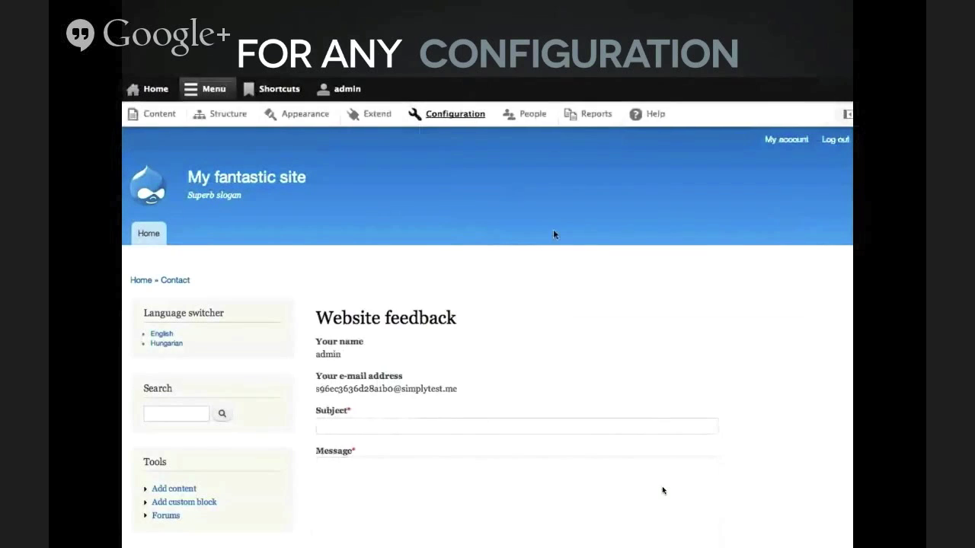
{"action": "left_click", "coordinate": [572, 326]}
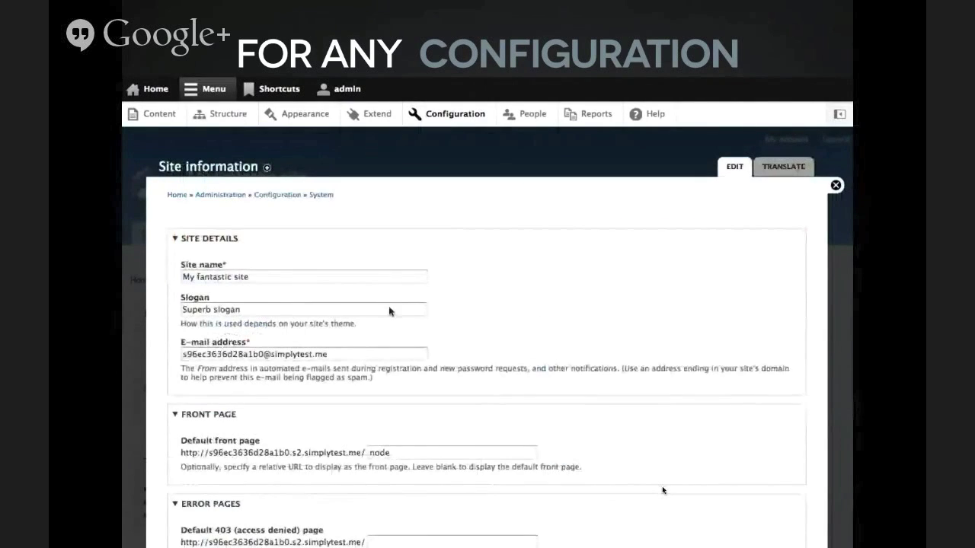
{"action": "left_click", "coordinate": [778, 169]}
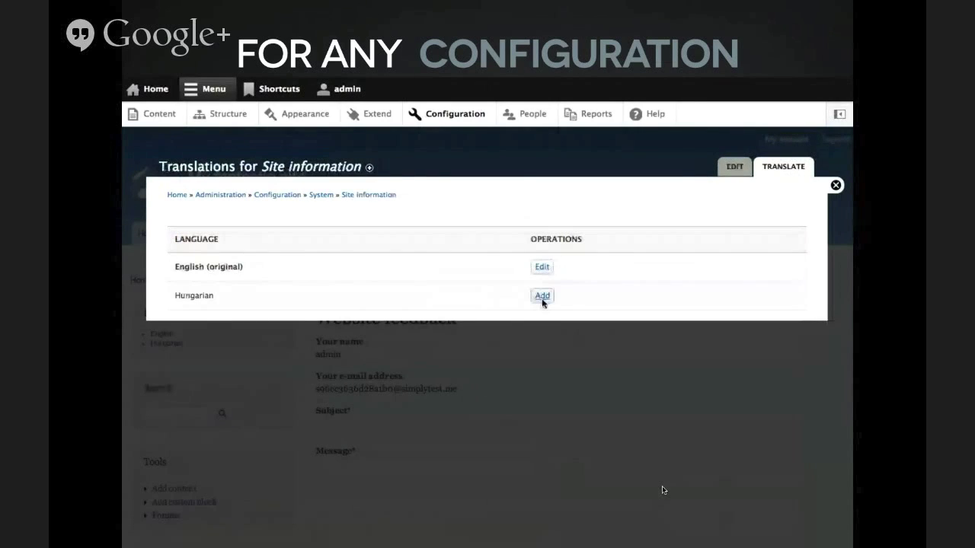
{"action": "left_click", "coordinate": [541, 296]}
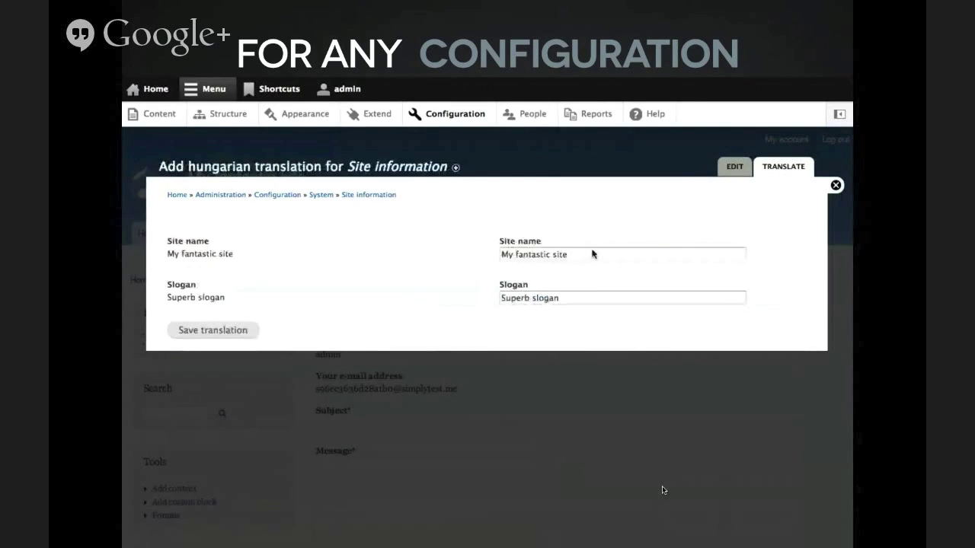
{"action": "triple_click", "coordinate": [592, 254]}
{"action": "type", "text": "Fanta"}
{"action": "key", "text": "Down"}
{"action": "key", "text": "Down"}
{"action": "key", "text": "Return"}
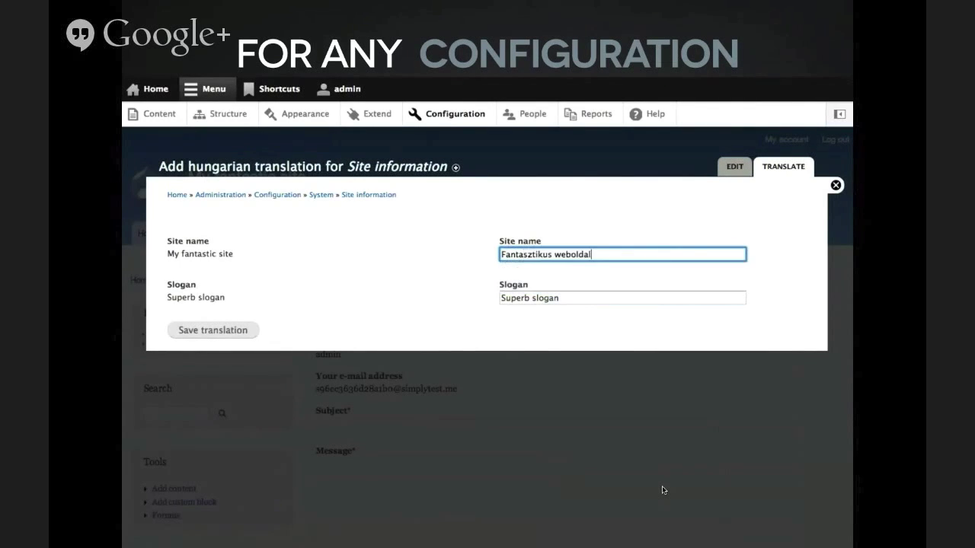
Set the Hungarian slogan to "Szuper szlogen" and save the site information translation
{"action": "key", "text": "Tab"}
{"action": "type", "text": "Szuper"}
{"action": "key", "text": "Down"}
{"action": "key", "text": "Return"}
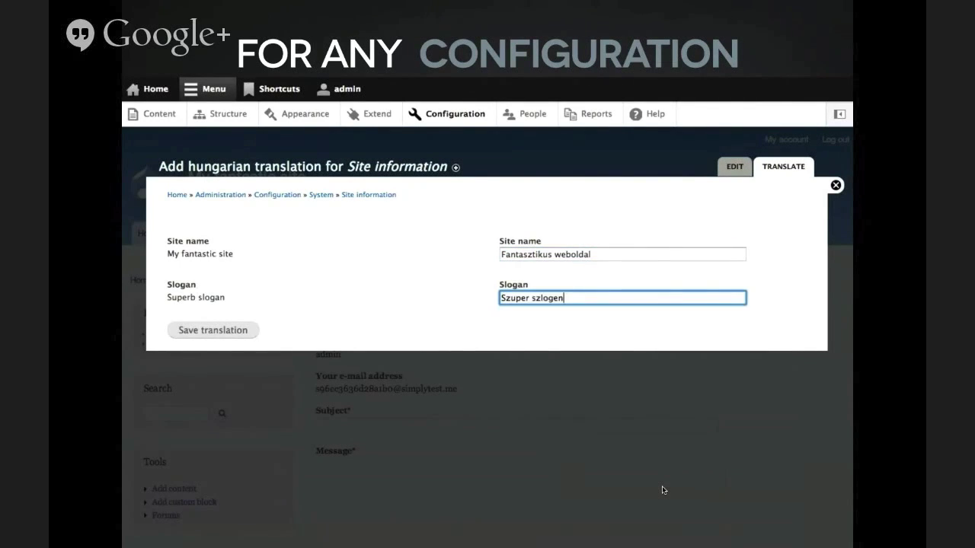
{"action": "left_click", "coordinate": [206, 329]}
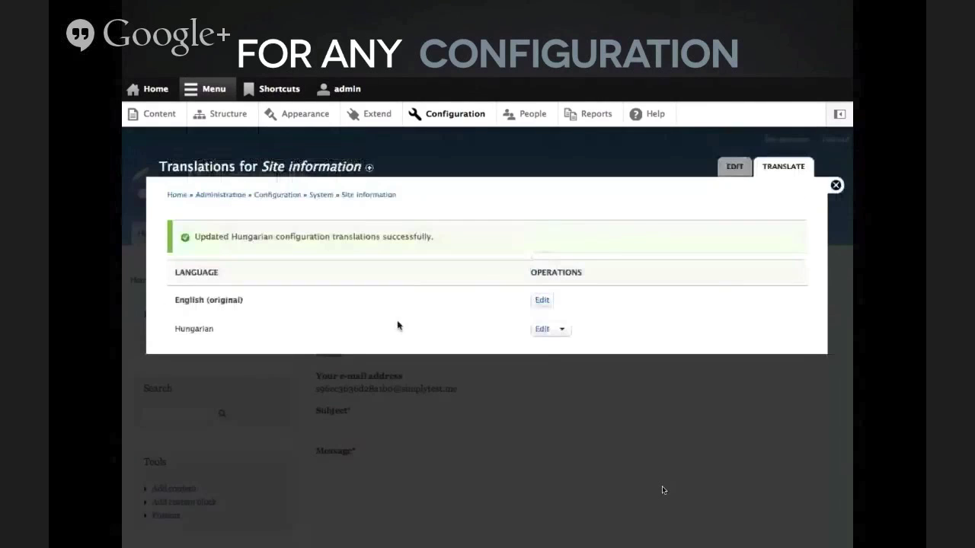
Go back to the contact page and view it in Hungarian to check the translated configuration
{"action": "left_click", "coordinate": [836, 185]}
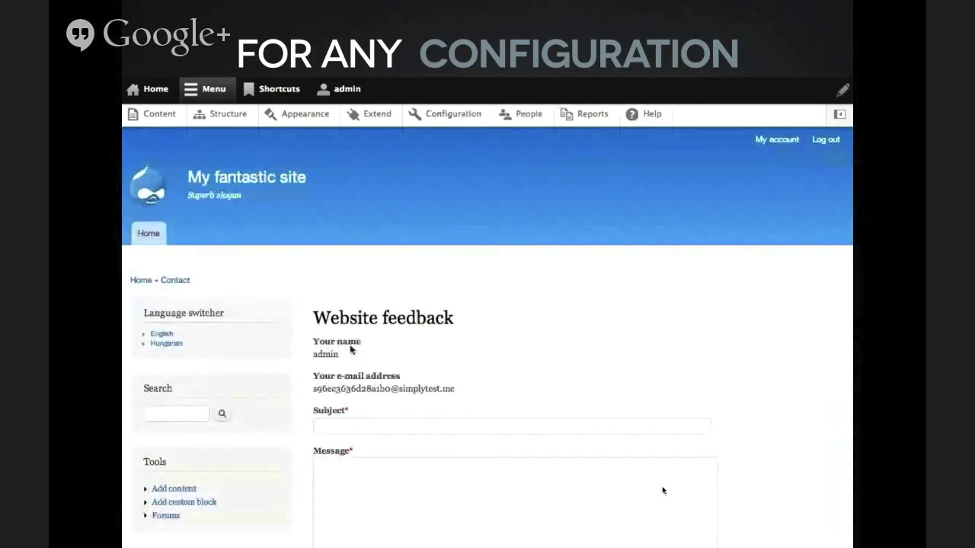
{"action": "left_click", "coordinate": [167, 343]}
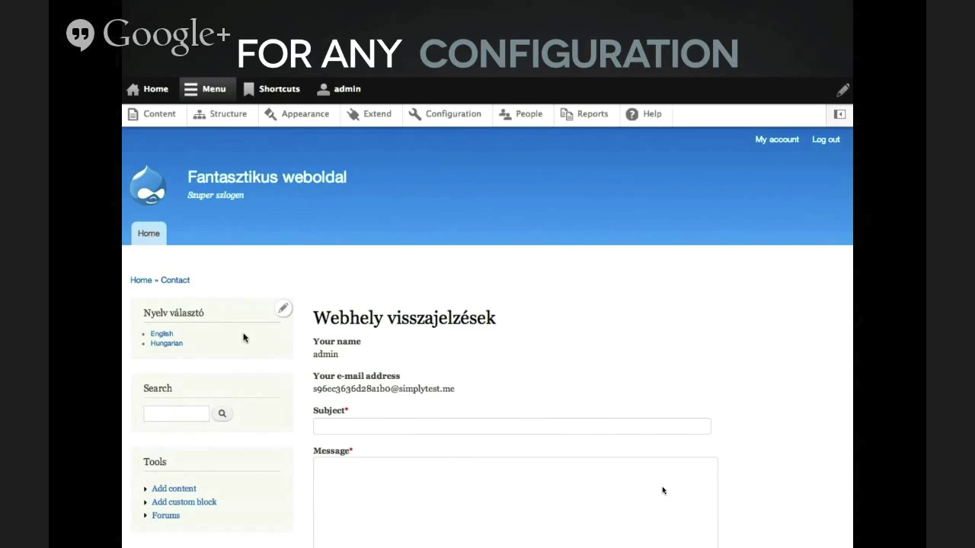
{"action": "key", "text": "Right"}
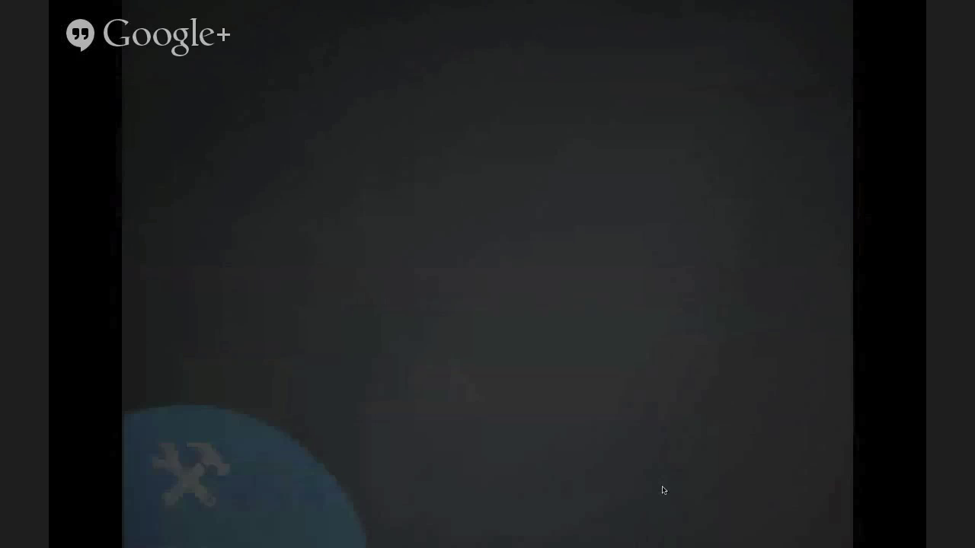